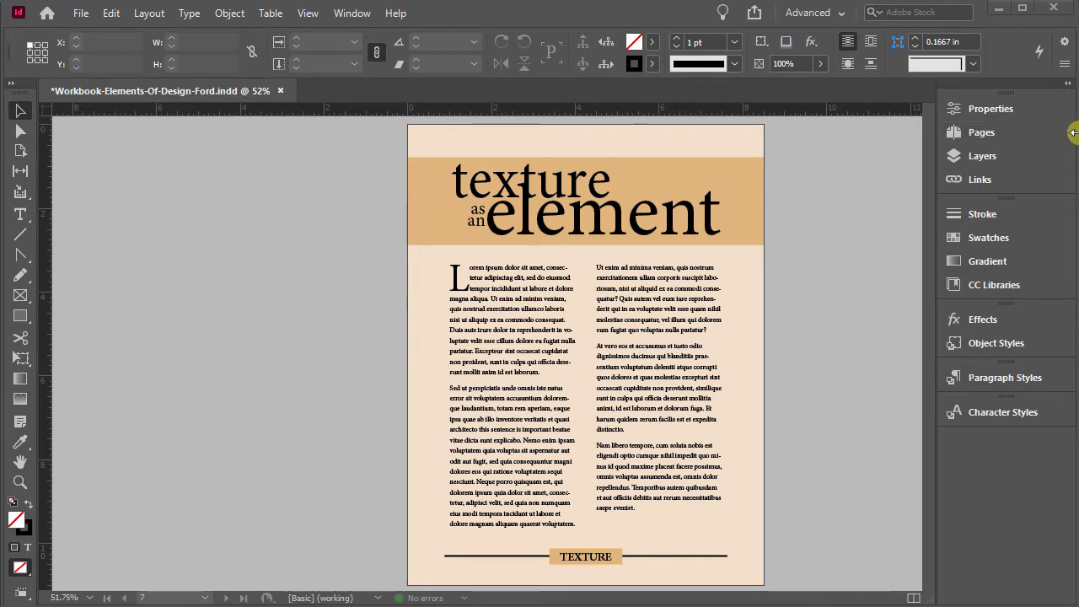
Step: Open the Pages panel and fit page 7 in the window
left_click(991, 134)
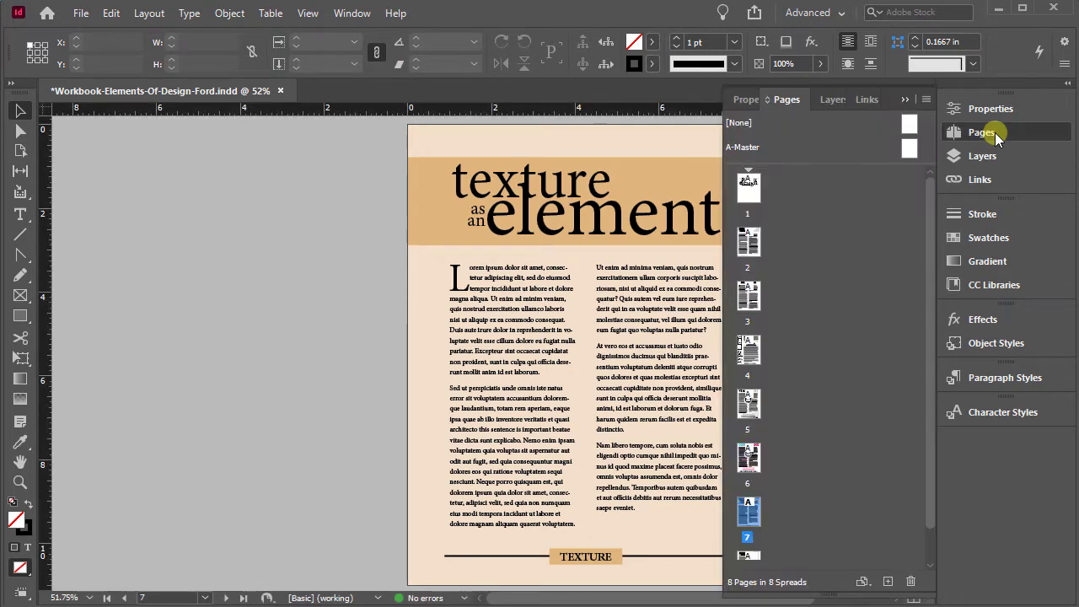
double_click(749, 513)
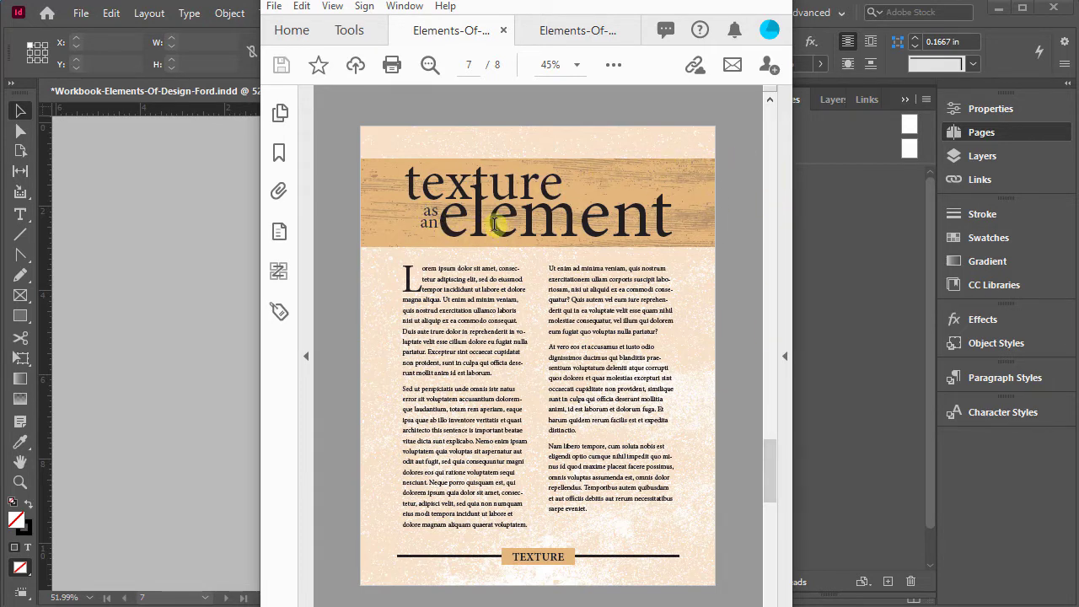
Step: Switch to the second Elements-Of-Design guide to read page 8's texture placement instructions
left_click(576, 29)
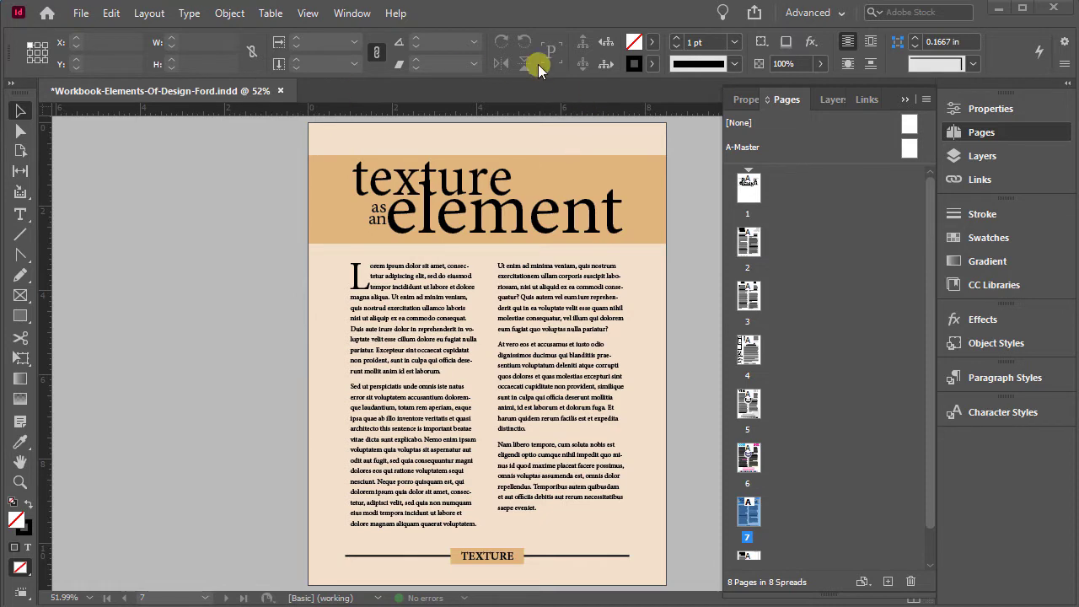
Step: Collapse the Pages panel and set the screen mode to Normal
left_click(991, 131)
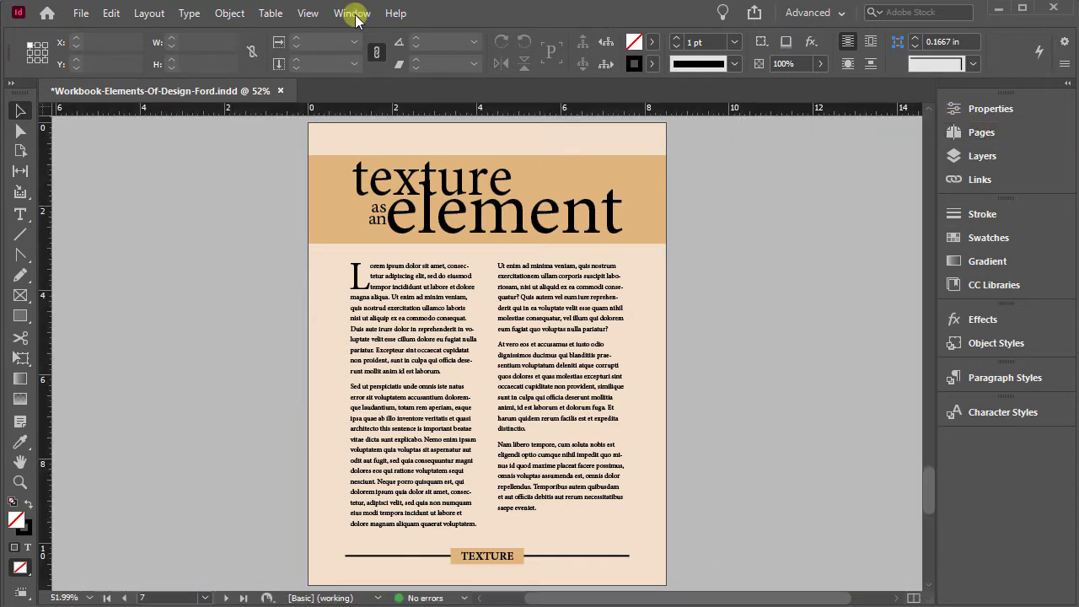
left_click(310, 14)
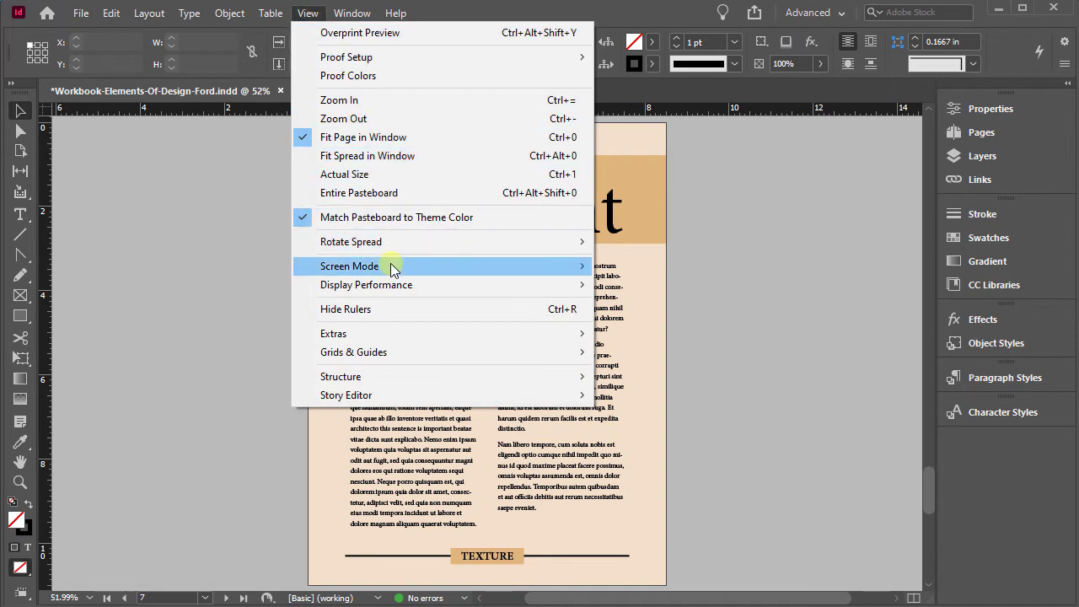
mouse_move(397, 270)
left_click(662, 268)
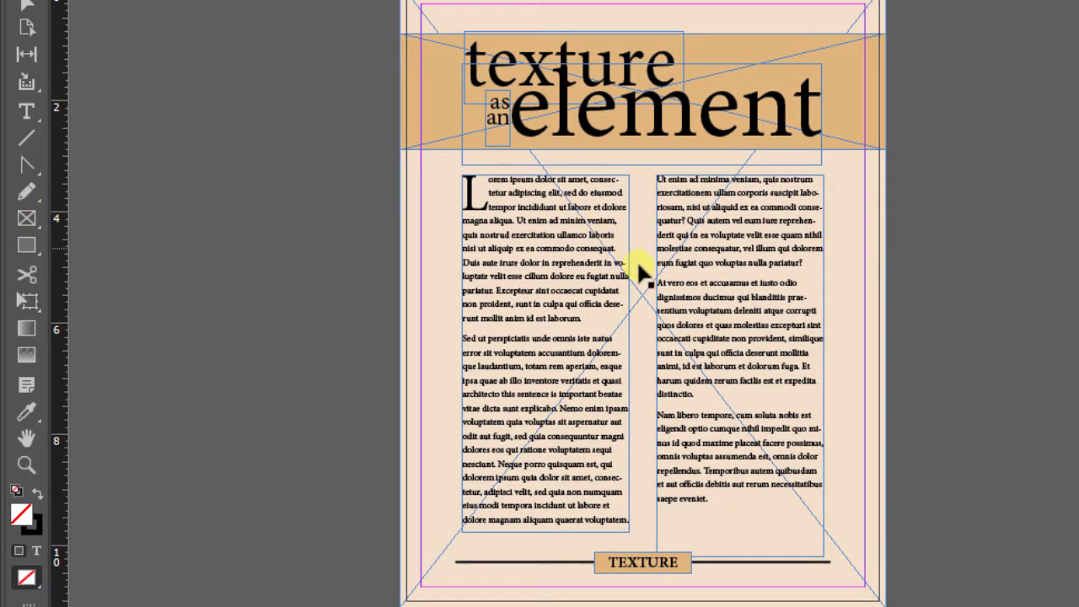
Step: Select the page-sized light tan background rectangle, not the headline band
left_click(852, 11)
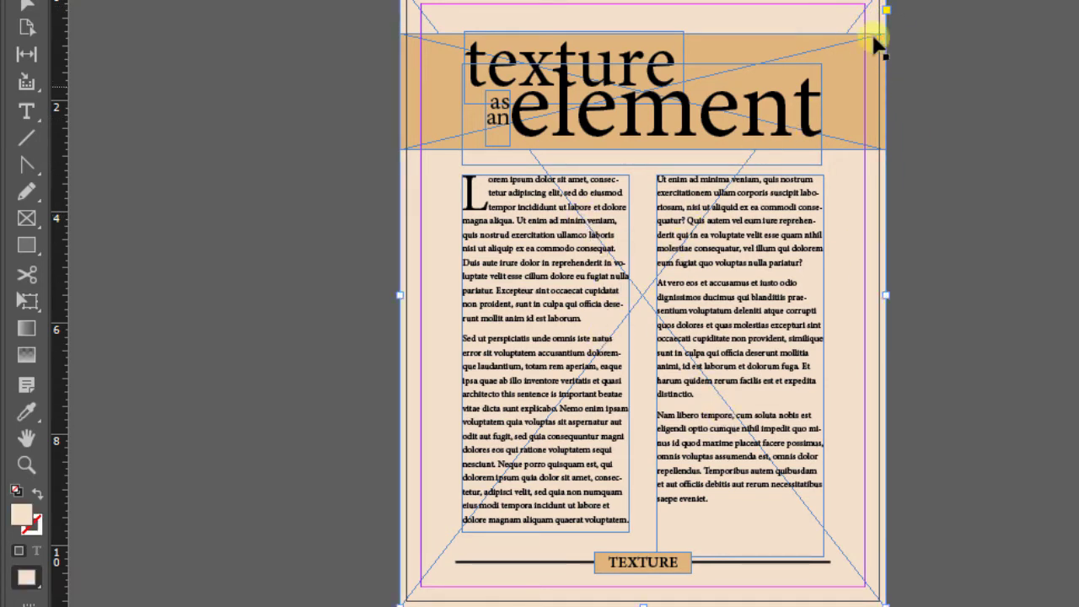
left_click(850, 46)
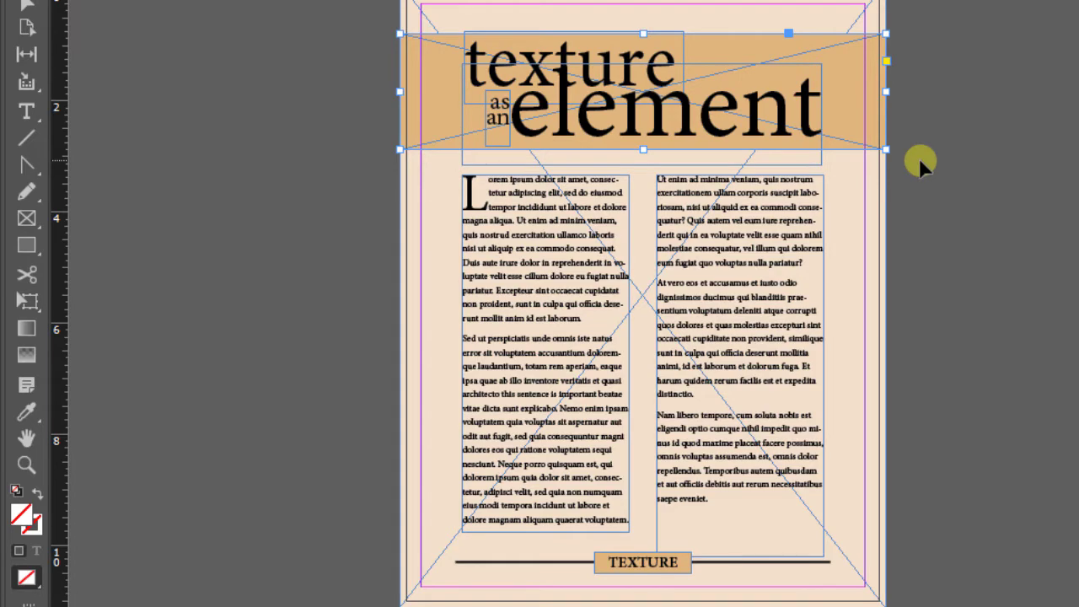
left_click(854, 270)
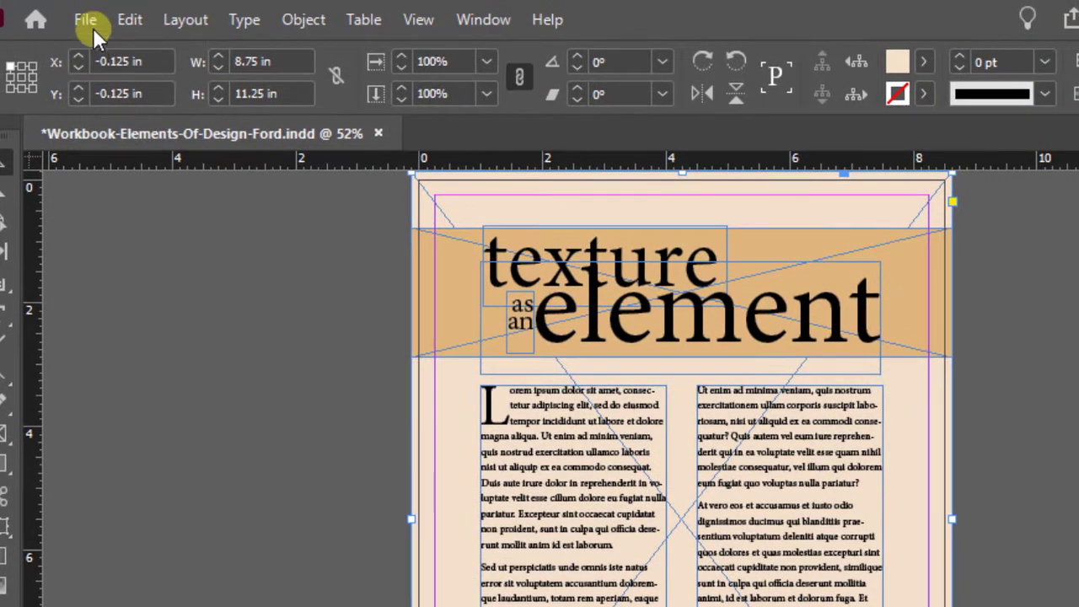
Step: Place ConcreteTexture1.ai from Workbook-Elements-Of-Design > Textures into the background frame
left_click(91, 21)
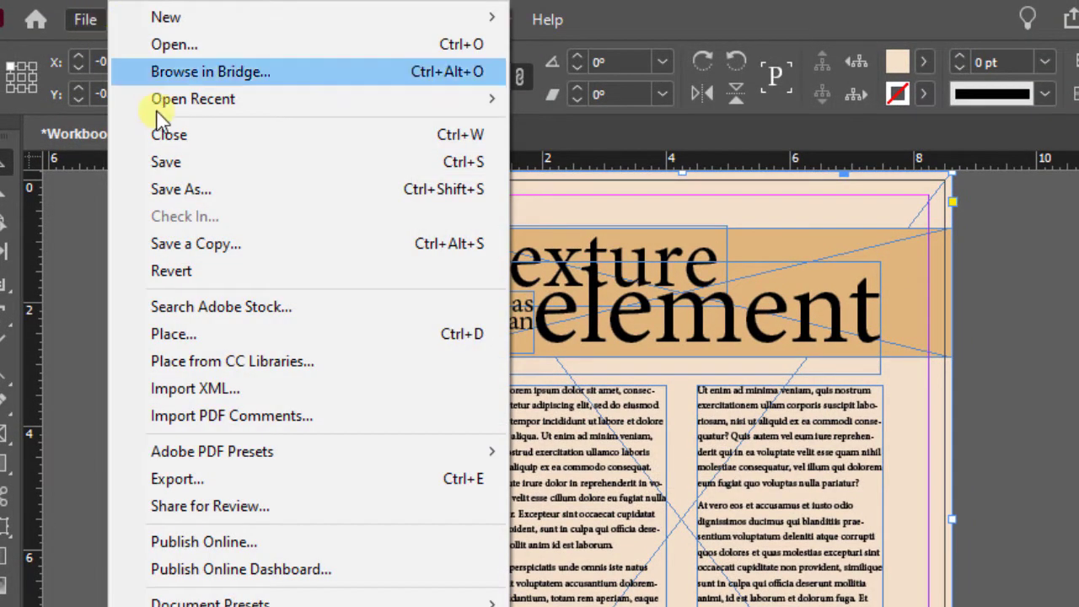
left_click(203, 334)
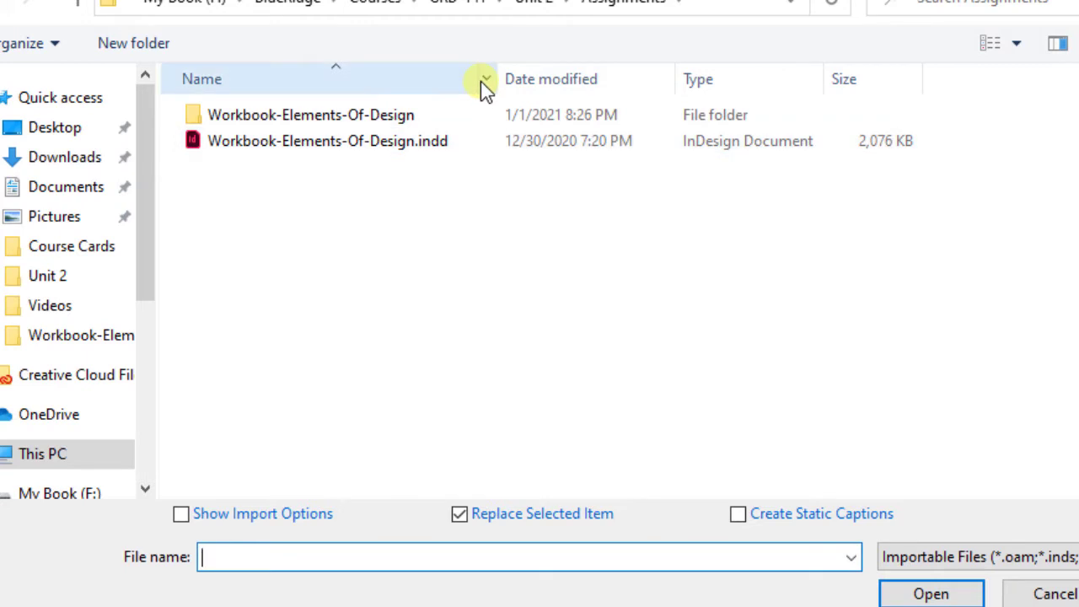
double_click(253, 116)
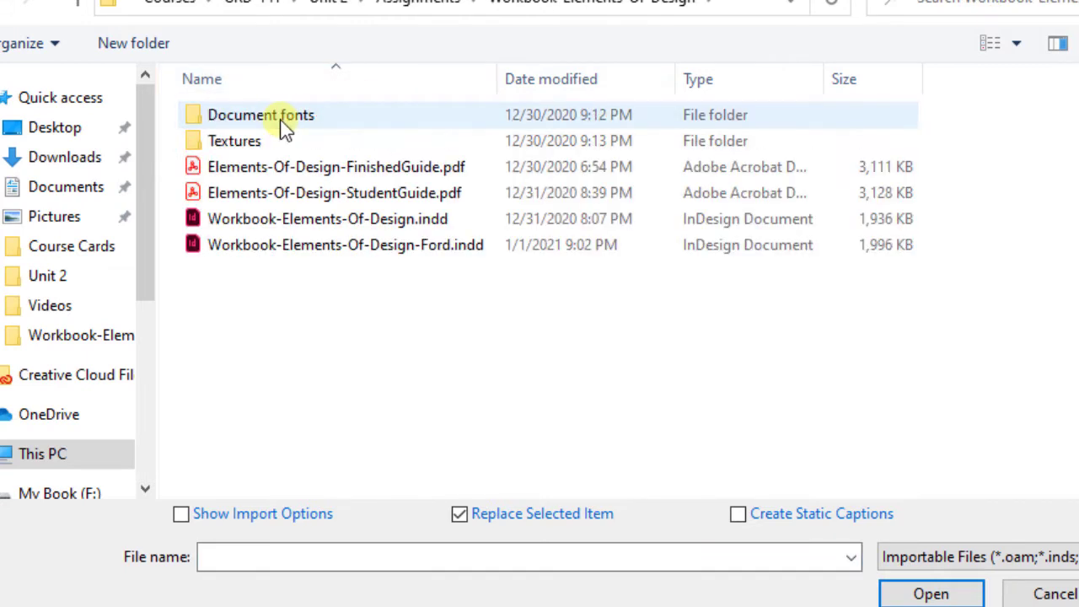
double_click(255, 150)
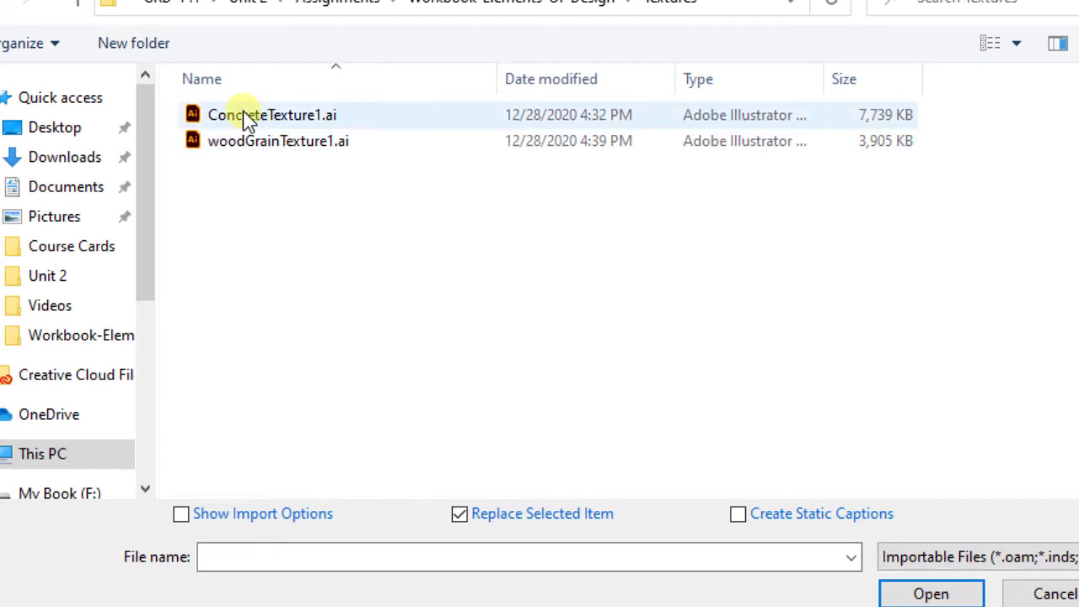
left_click(237, 114)
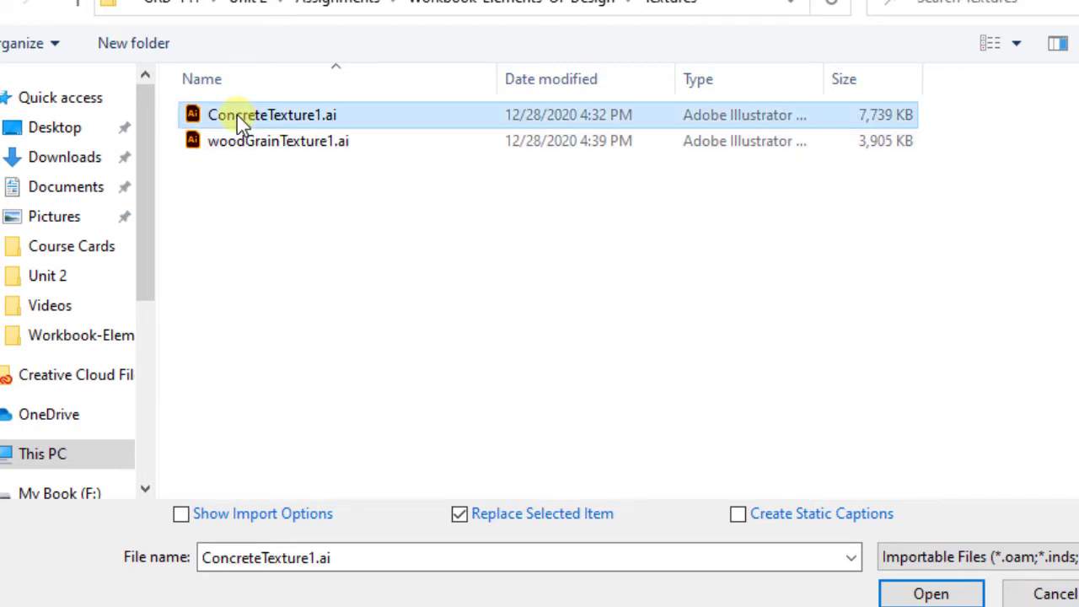
left_click(932, 595)
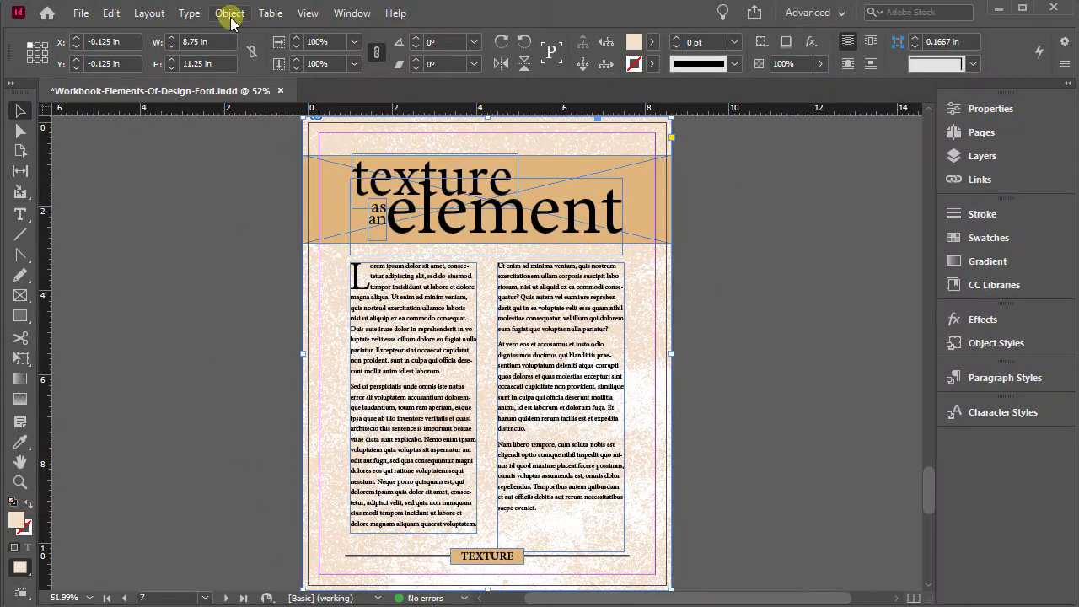
Step: Switch the concrete background to High Quality Display
left_click(227, 13)
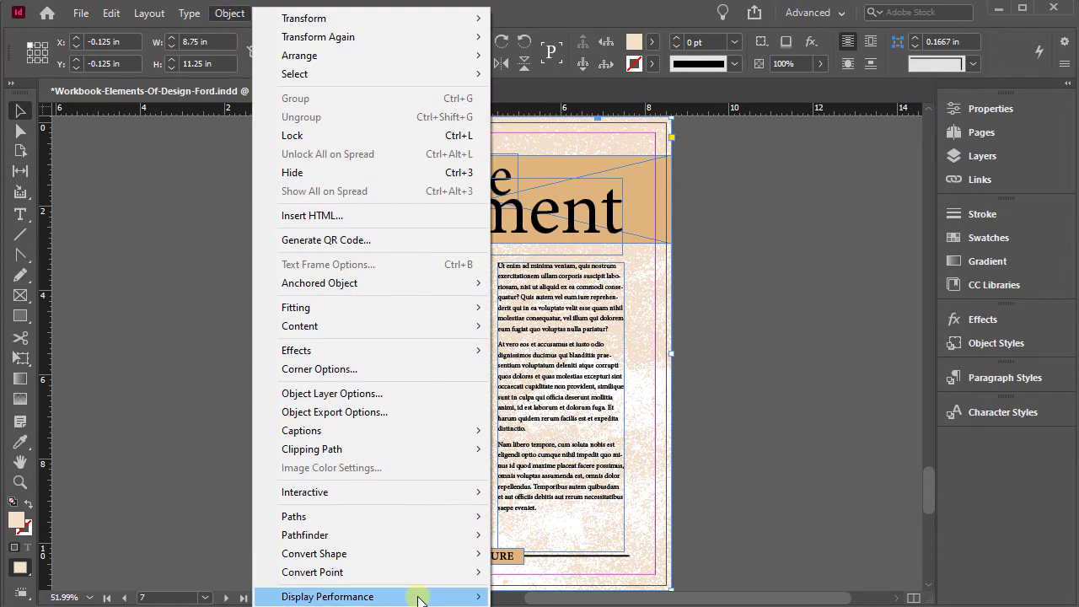
mouse_move(414, 596)
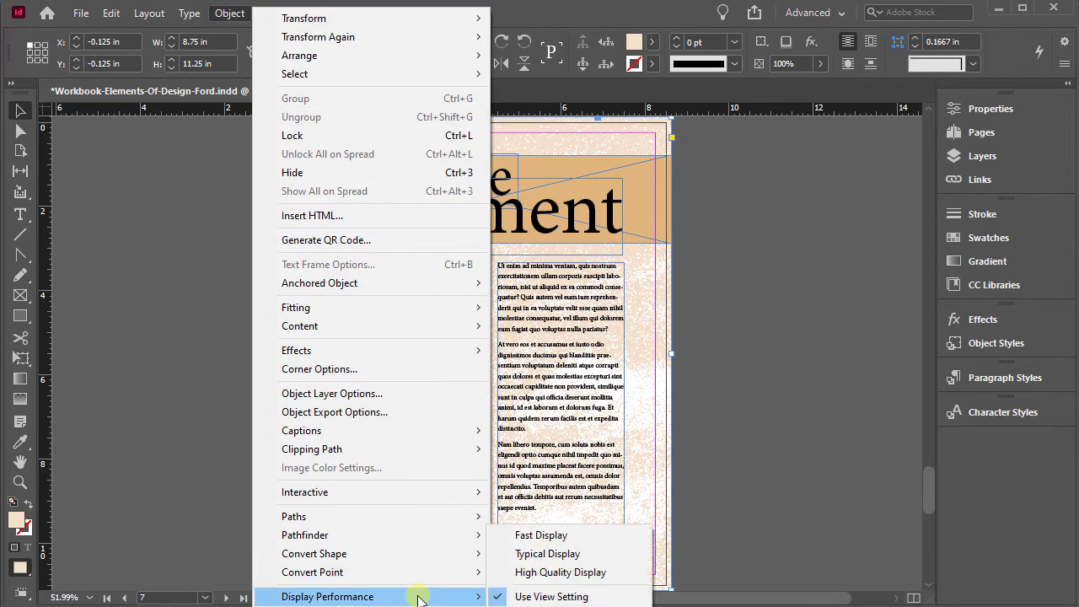
left_click(548, 572)
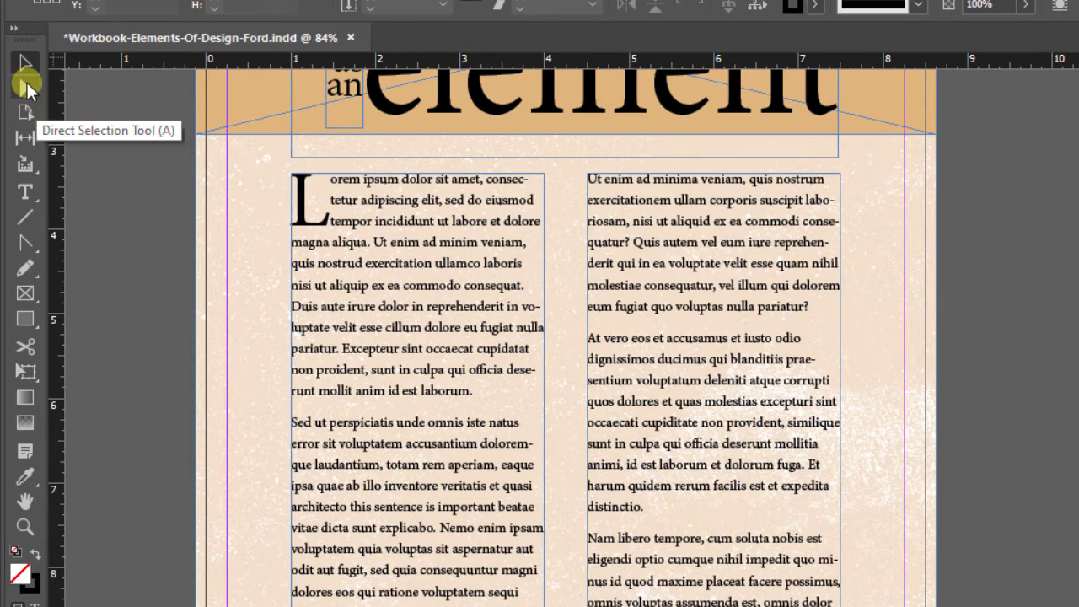
Step: Shift the concrete texture inside its frame to align with the bleed at 0 in vertical offset
left_click(25, 87)
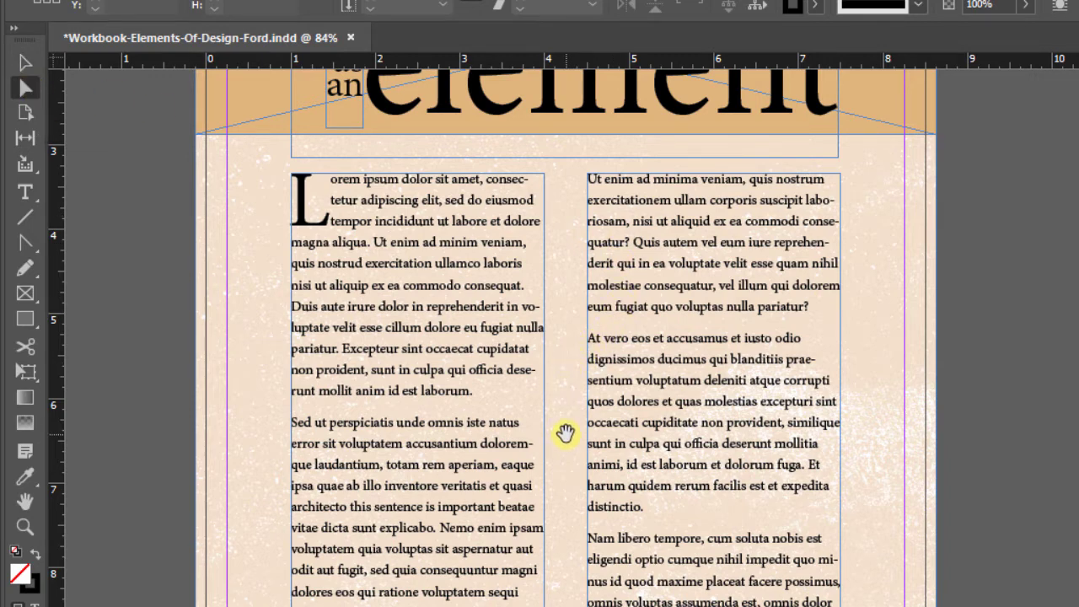
mouse_move(564, 425)
left_mouse_down()
mouse_move(586, 429)
mouse_move(578, 422)
left_mouse_up()
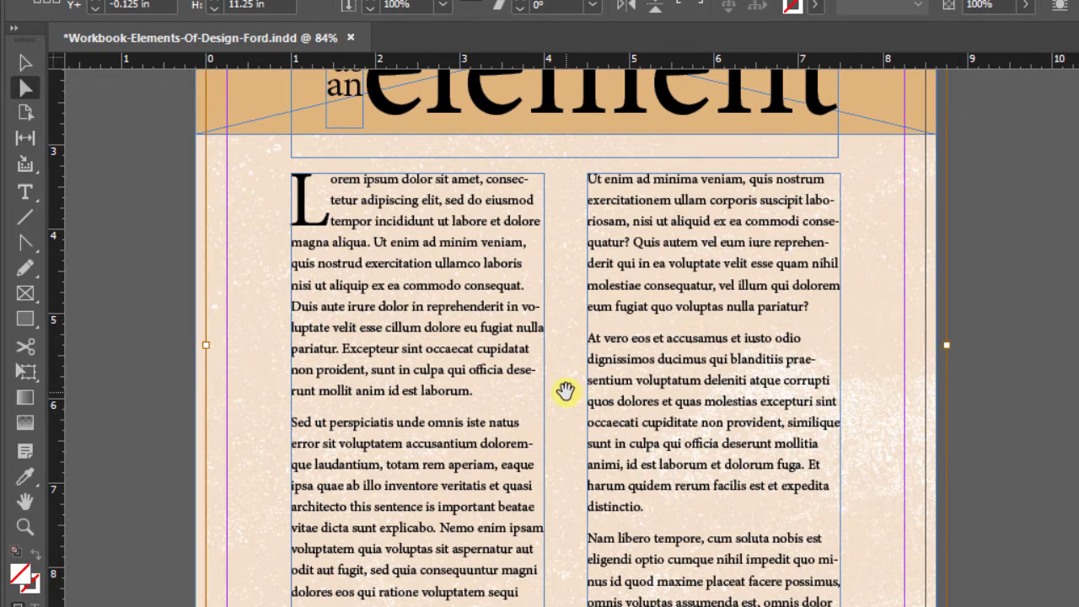
left_click_drag(565, 391, 608, 392)
left_click_drag(880, 417, 804, 347)
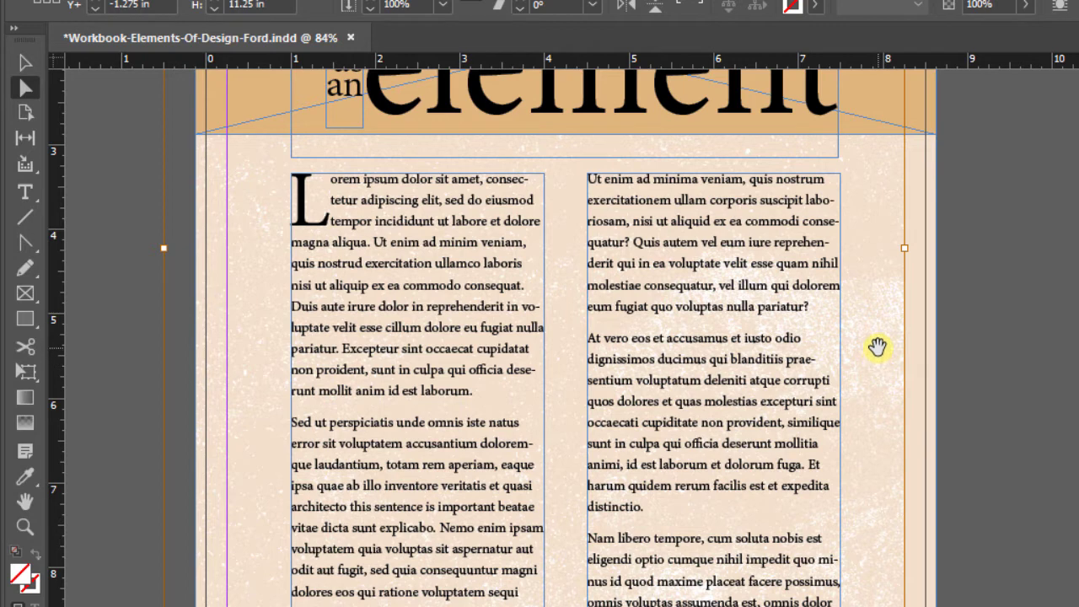
key("ctrl+z")
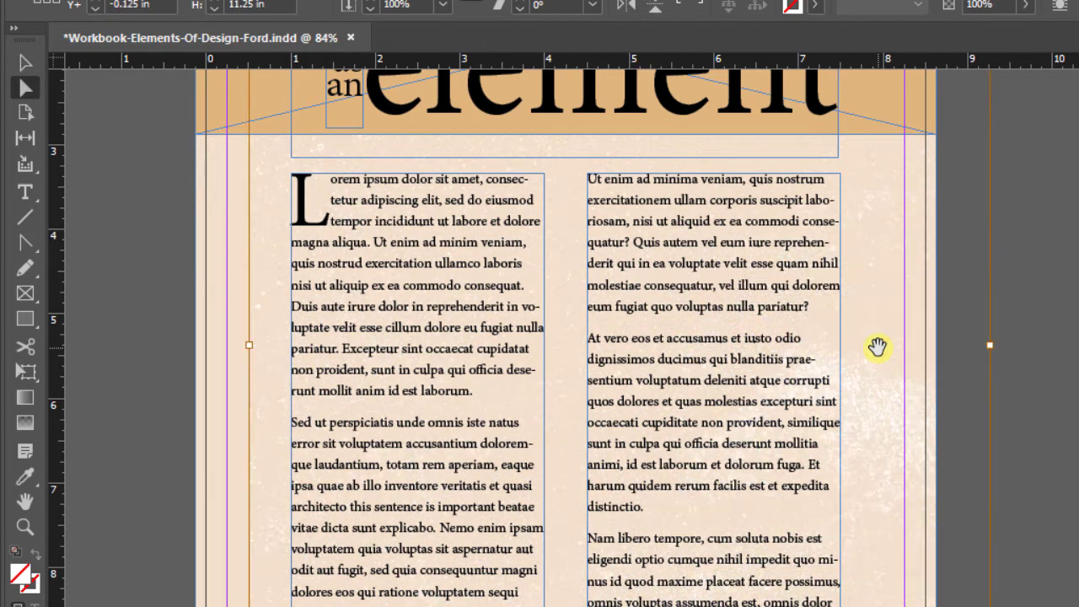
key("ctrl+z")
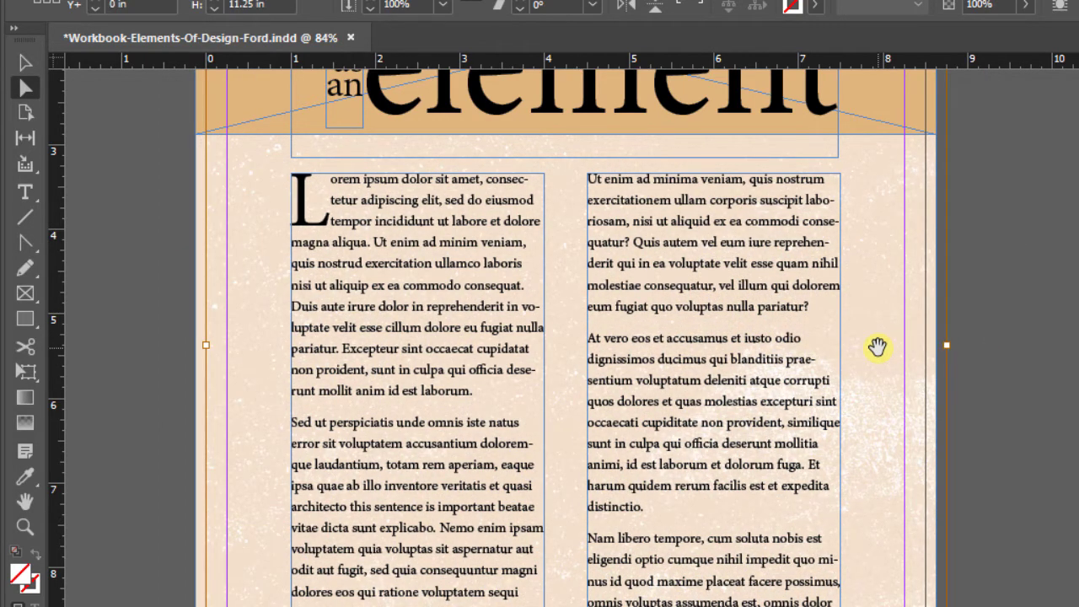
key("ctrl+z")
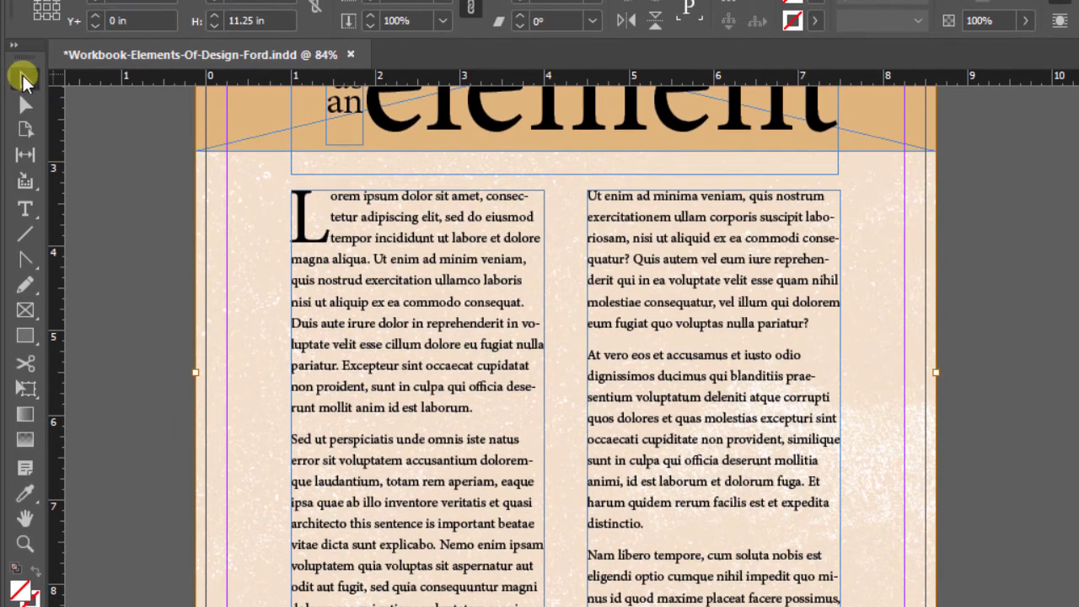
Step: Place woodGrainTexture1.ai into the selected headline banner frame
scroll(793, 388, "up", 3)
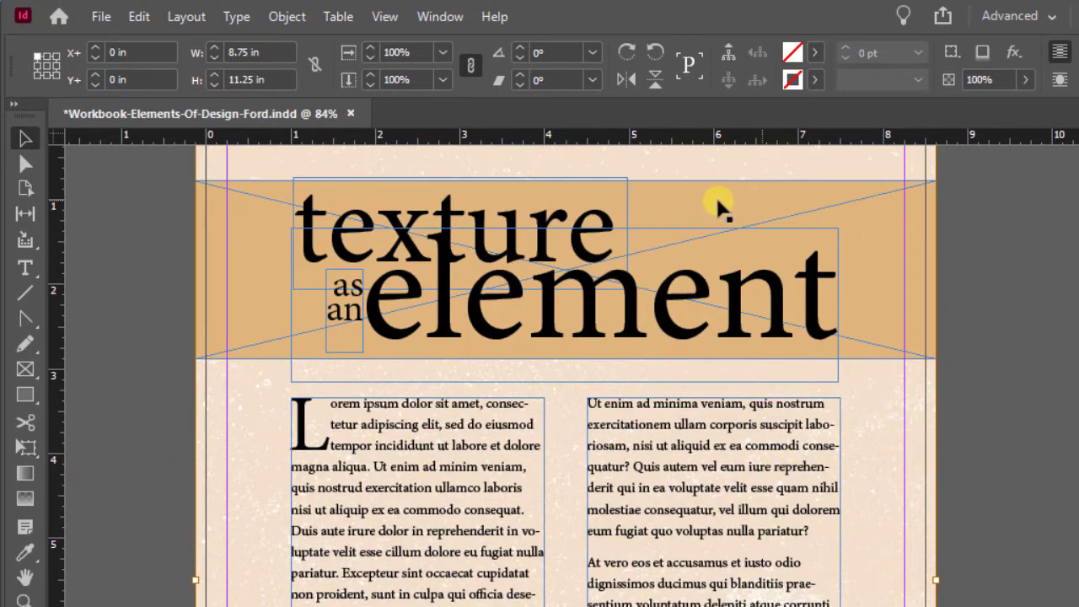
left_click(890, 202)
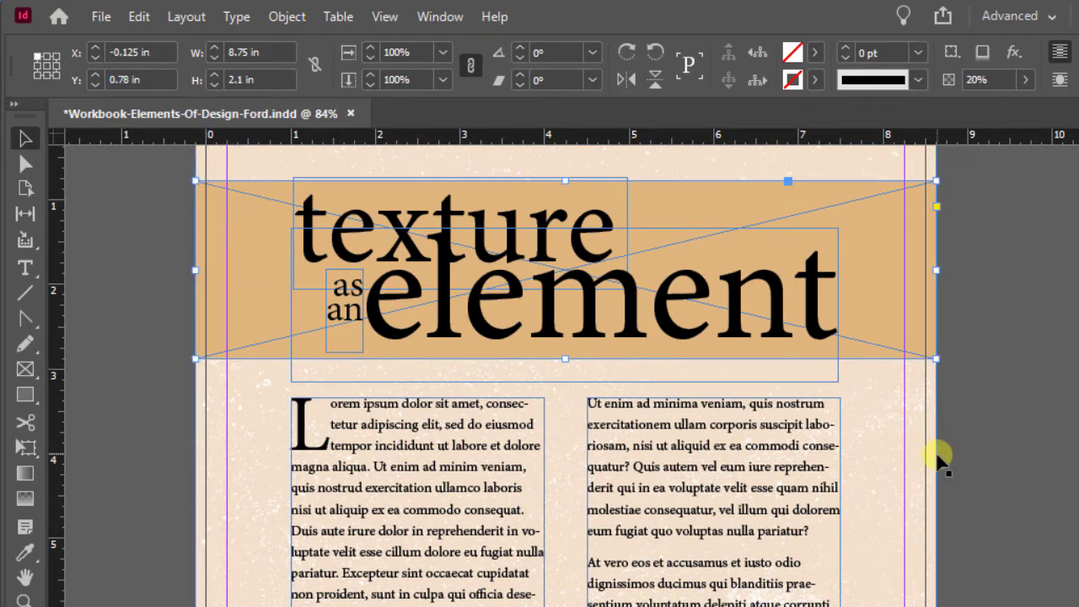
left_click(92, 17)
left_click(186, 284)
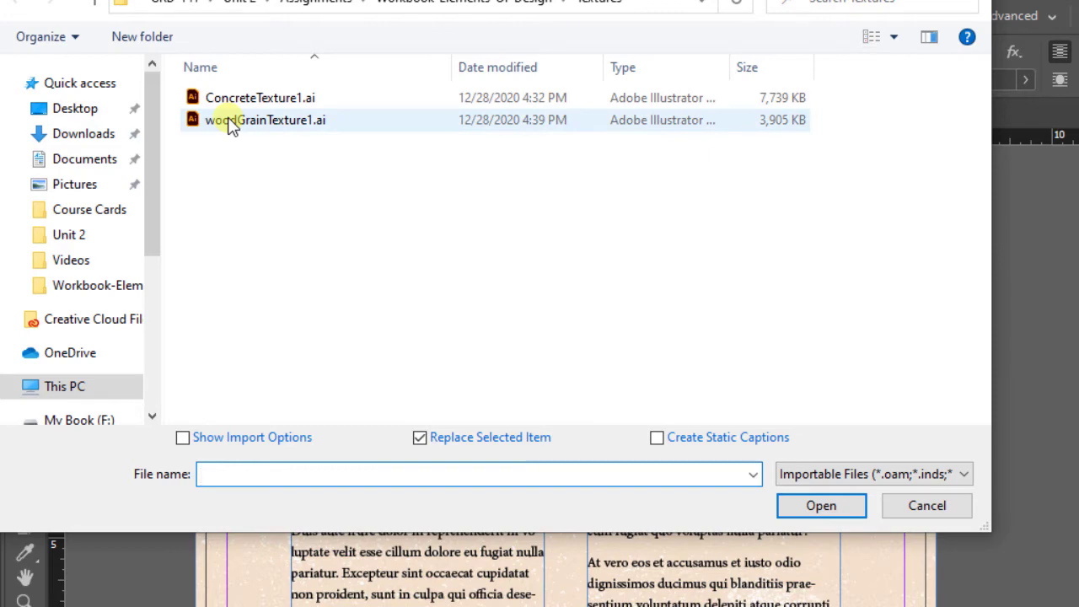
left_click(232, 122)
left_click(810, 508)
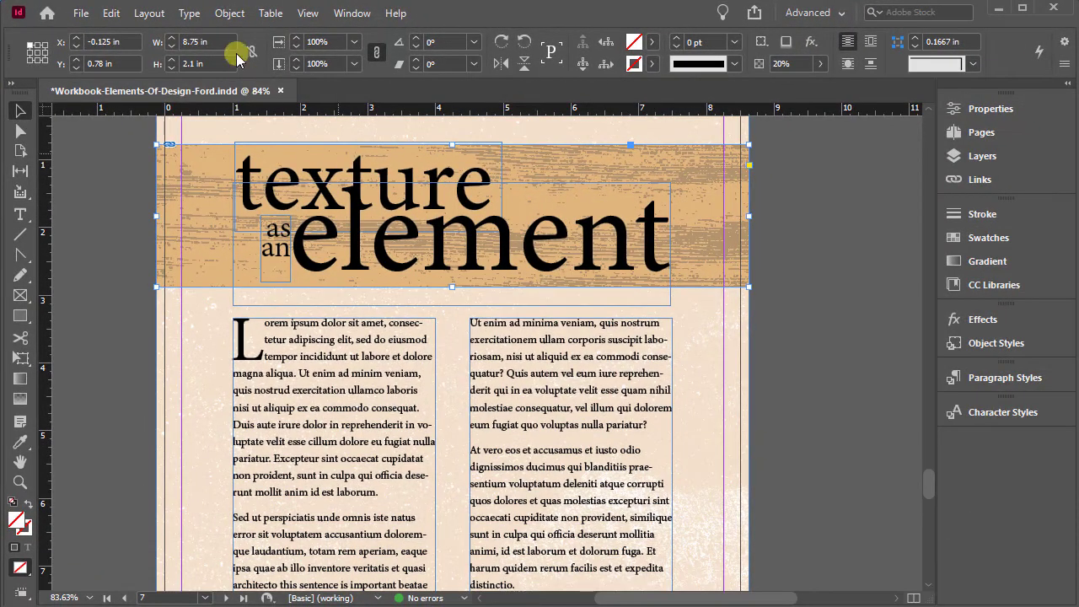
Step: Switch the wood-grain banner to High Quality Display
left_click(281, 16)
mouse_move(426, 594)
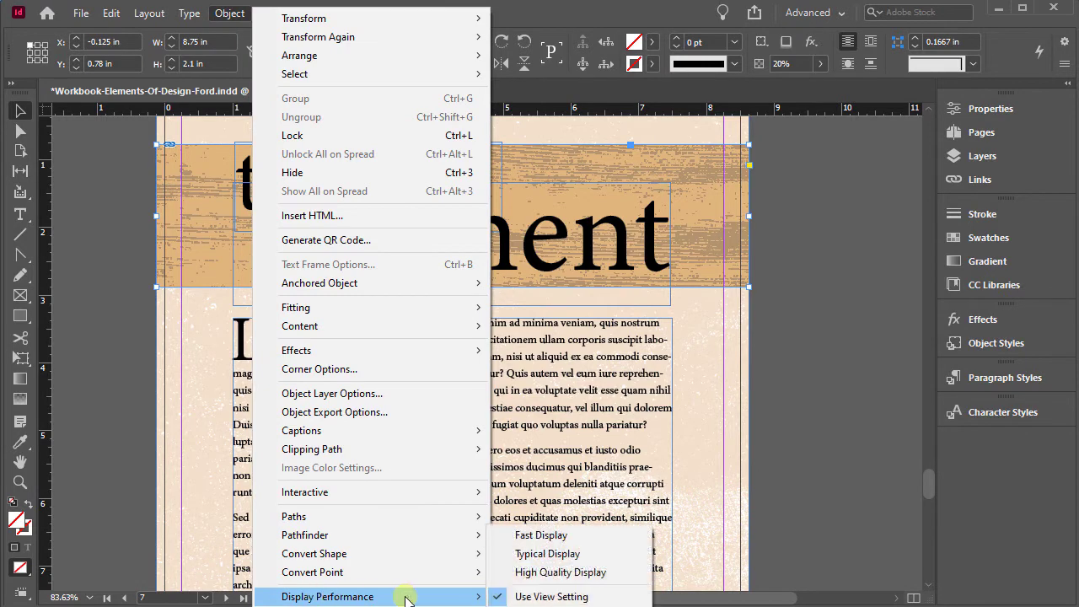
left_click(573, 574)
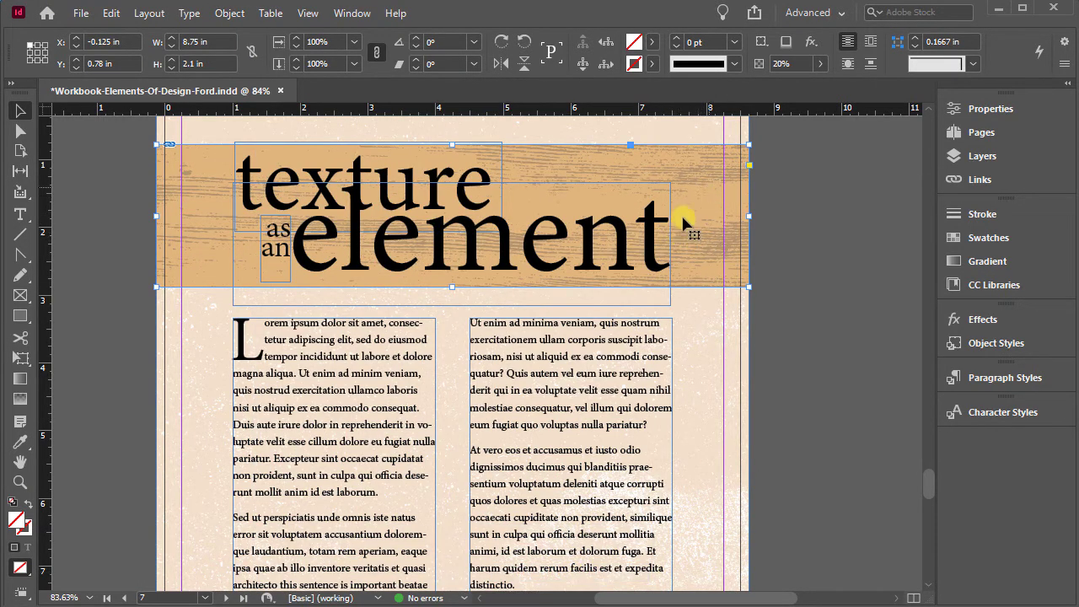
Step: Move the wood grain inside the banner frame to about -0.75 in, -2.28 in
left_click(21, 137)
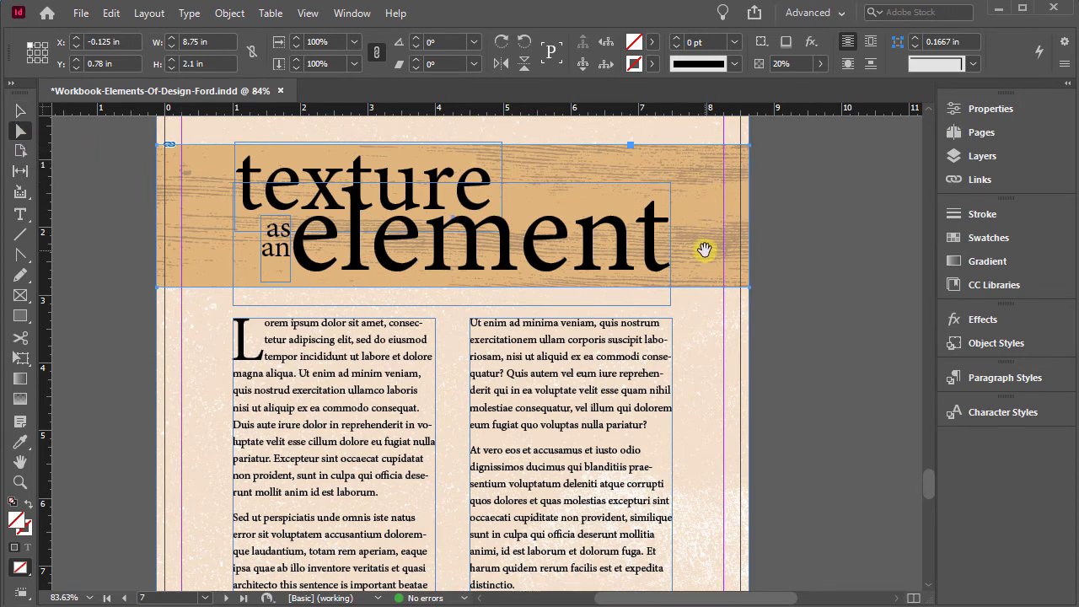
mouse_move(702, 245)
left_mouse_down()
mouse_move(701, 211)
mouse_move(700, 250)
mouse_move(680, 255)
mouse_move(690, 263)
mouse_move(700, 222)
mouse_move(701, 238)
left_mouse_up()
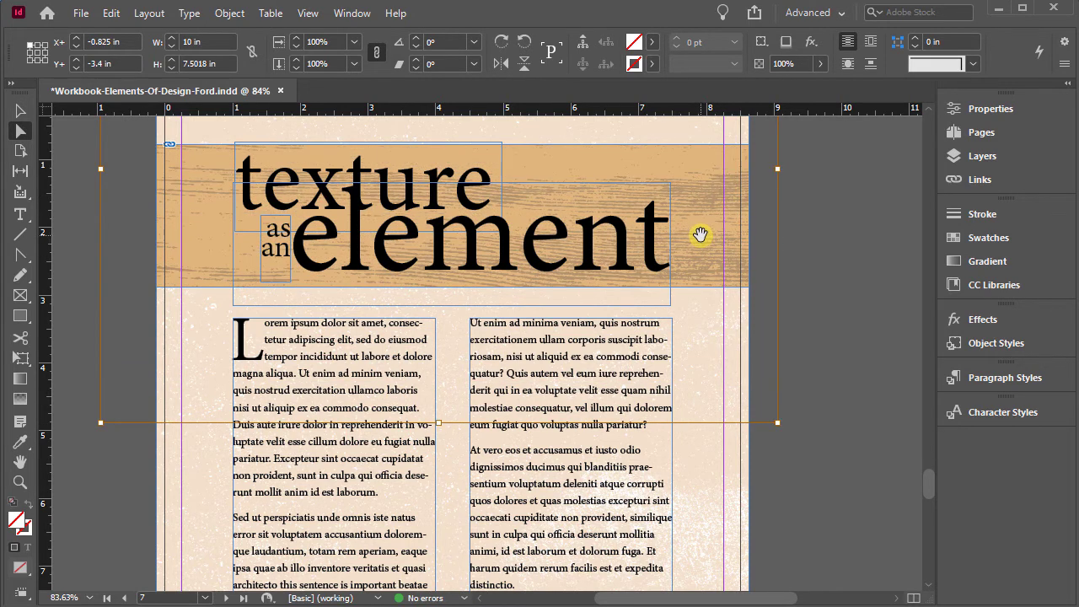
left_click_drag(697, 185, 706, 234)
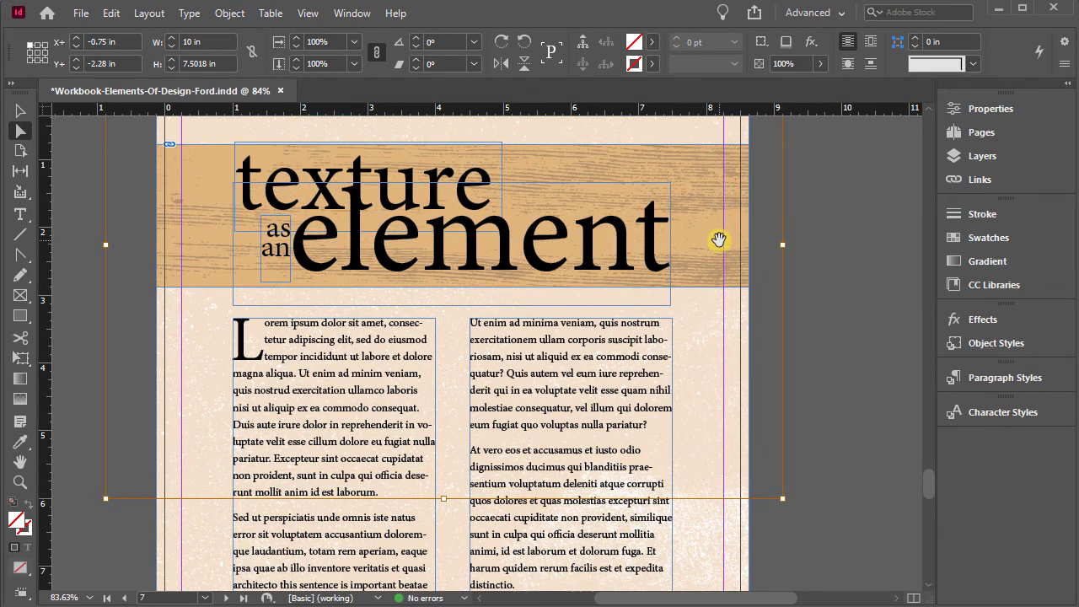
Step: Fit the whole page in the window and switch to Preview screen mode
key("ctrl+0")
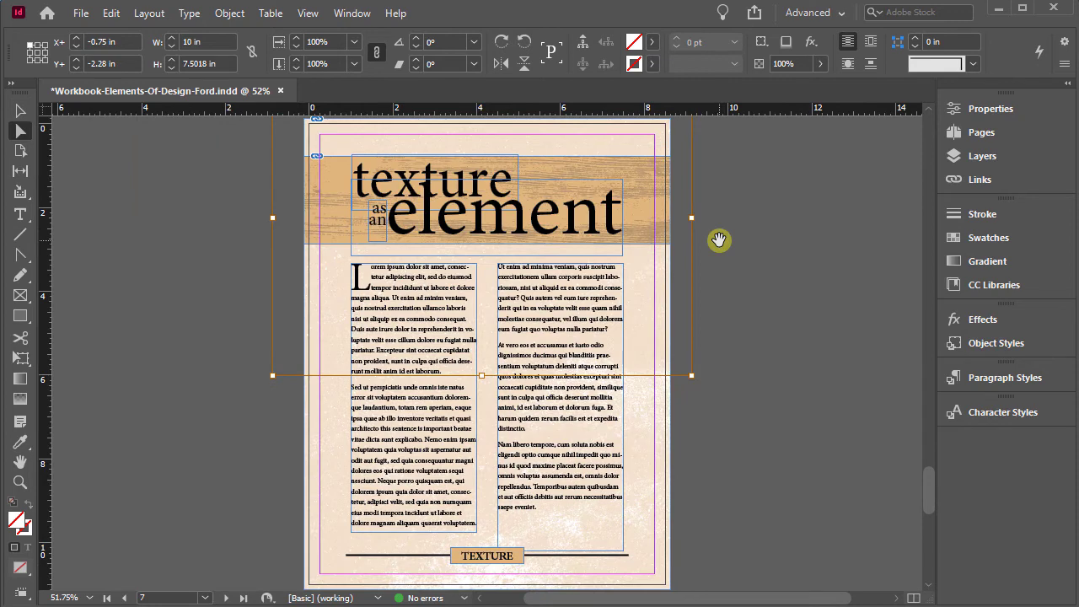
left_click(719, 244)
left_click(308, 13)
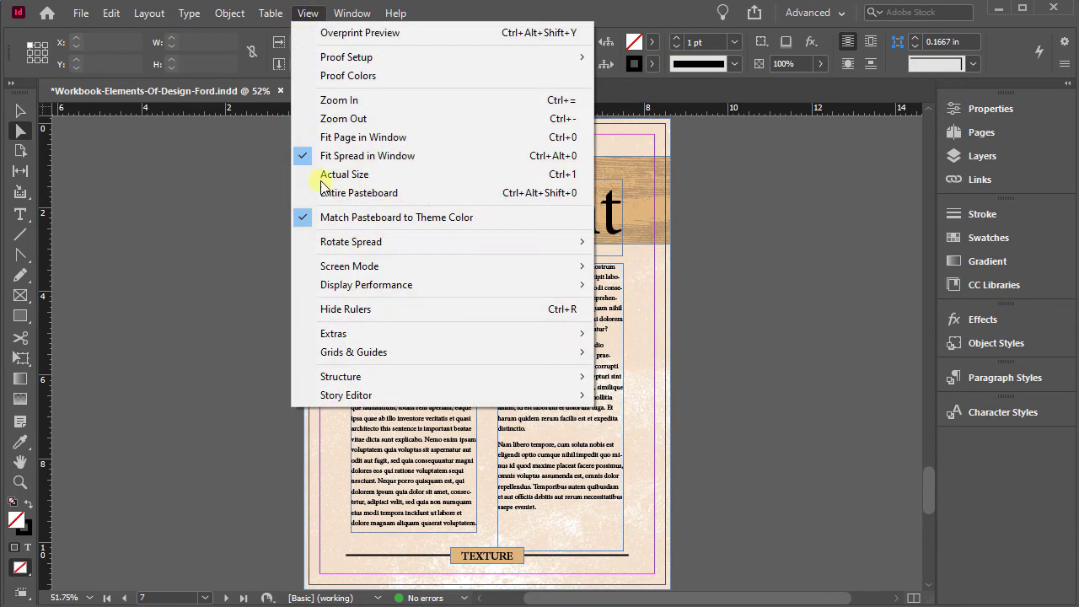
mouse_move(523, 267)
left_click(690, 283)
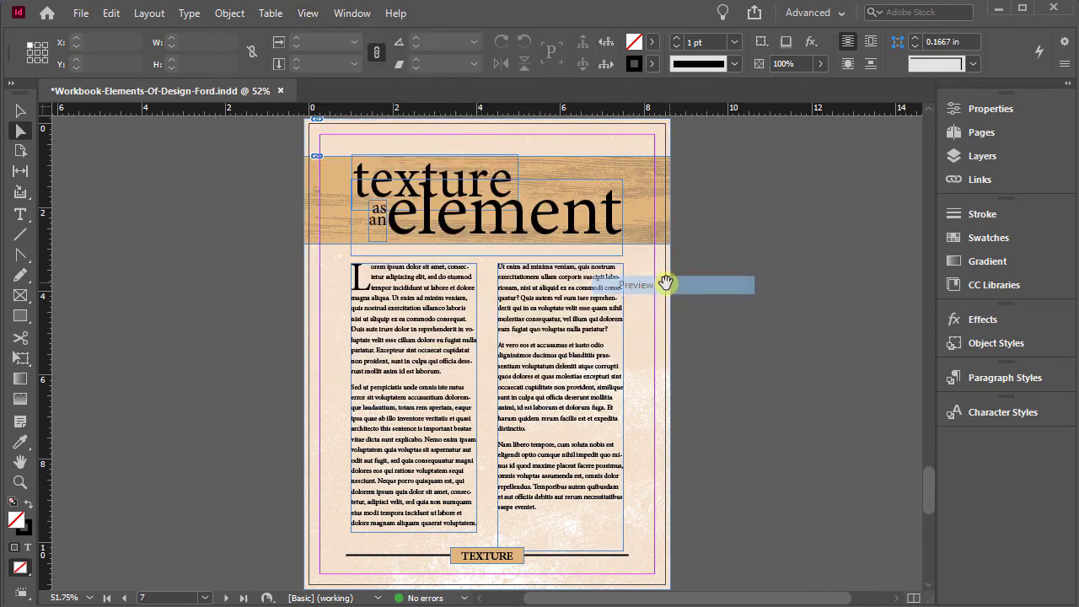